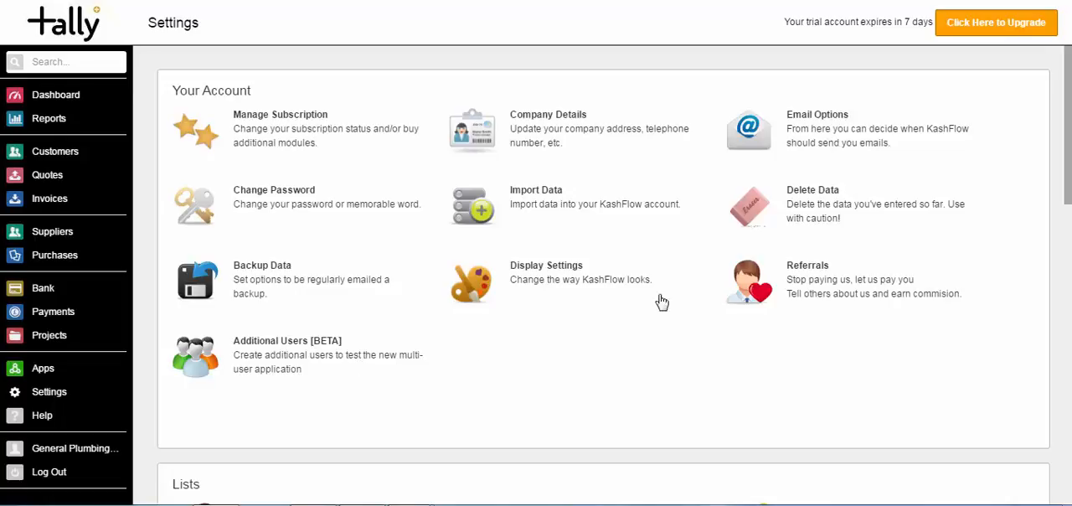
Review the account's Email Options for overdue and BCC notifications, and return to the settings overview
click(811, 126)
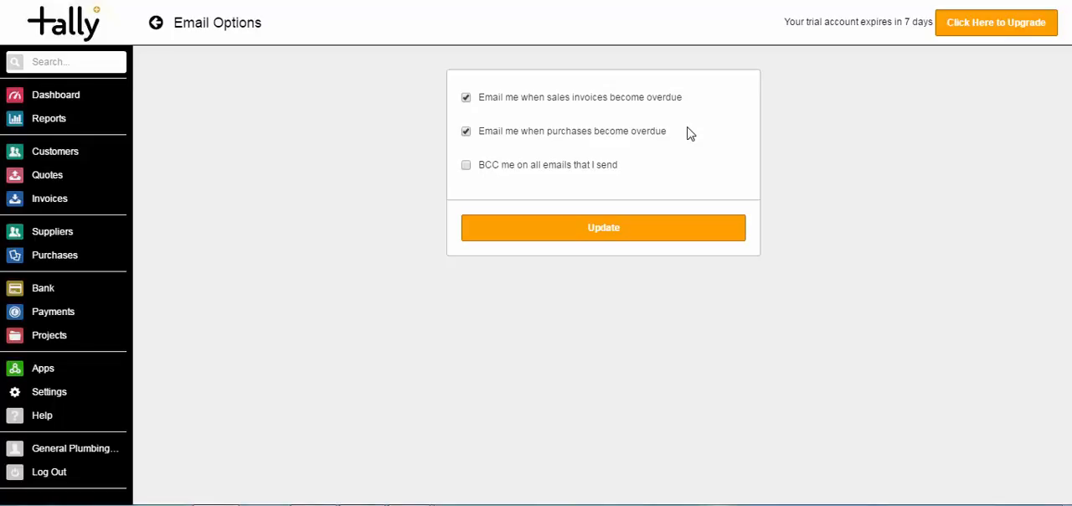
click(156, 25)
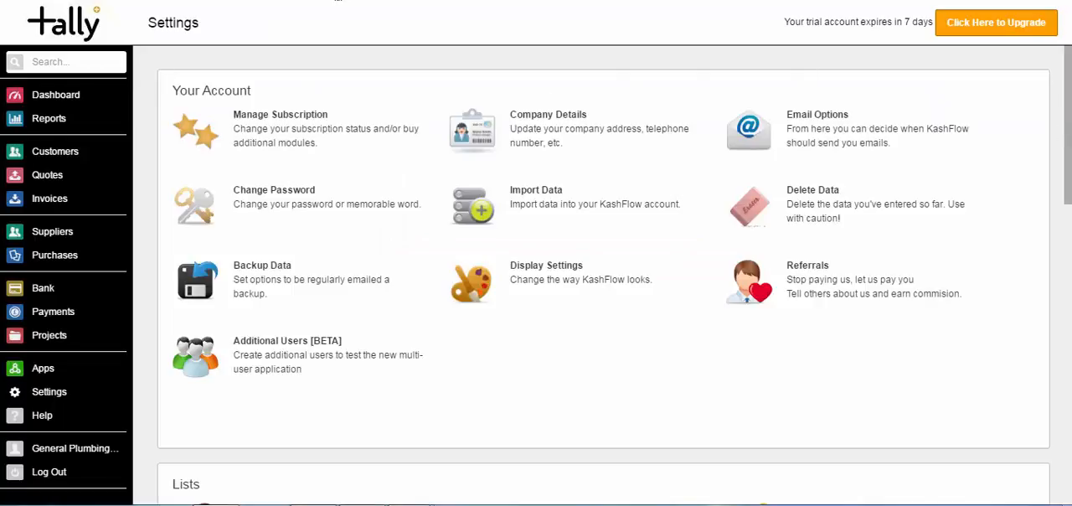
Enable Automatic Credit Control in the configuration settings
scroll(603, 277, down, 6)
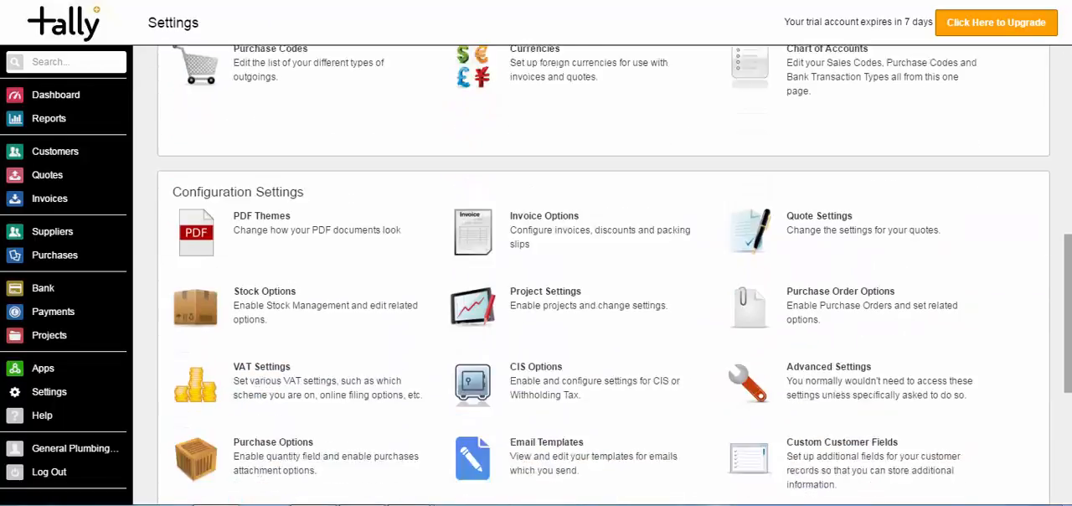
scroll(666, 304, down, 3)
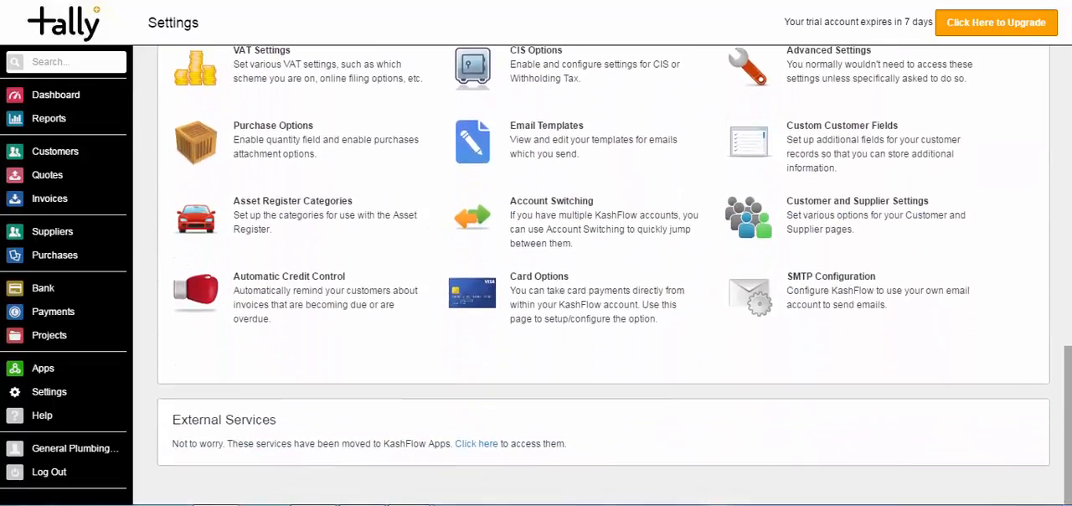
click(261, 288)
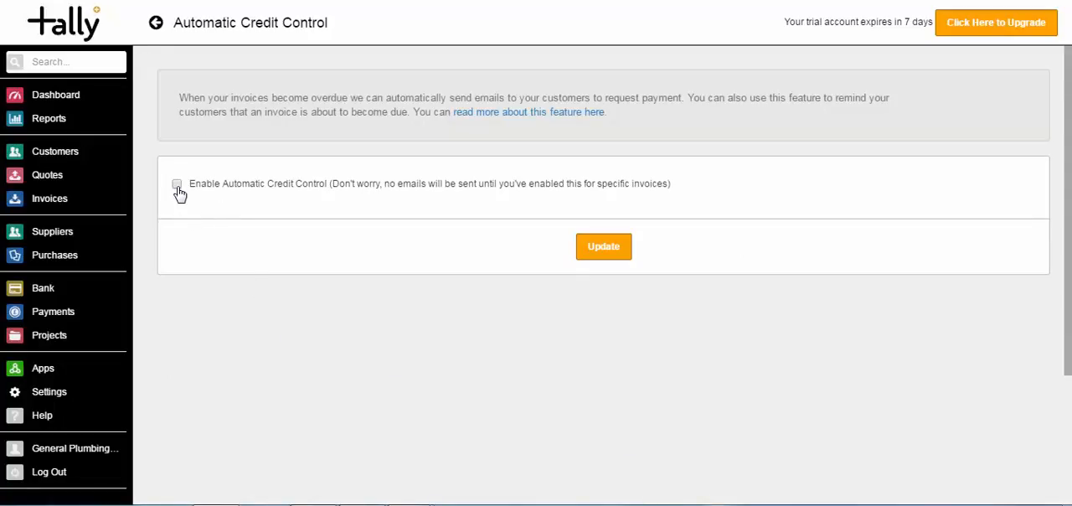
click(177, 185)
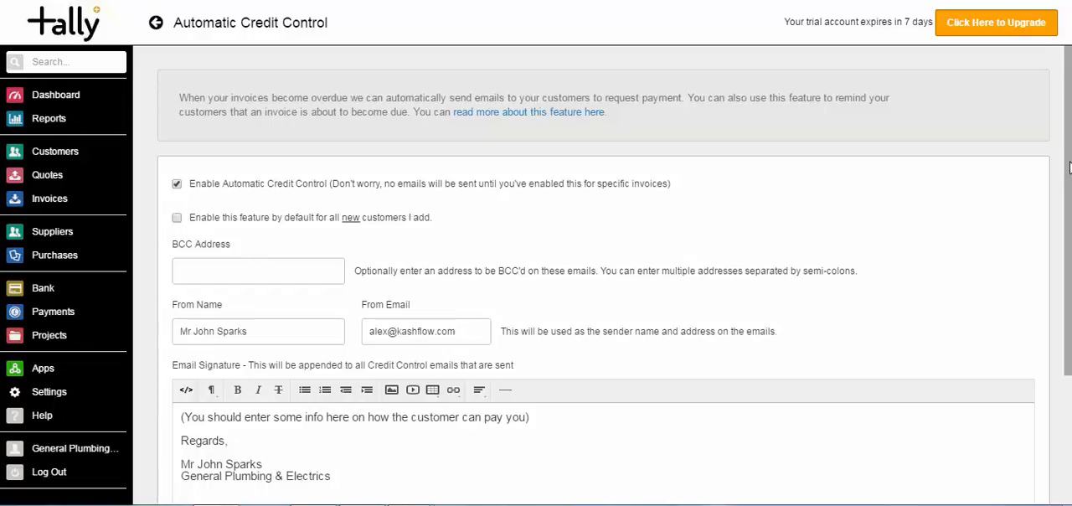
Examine the BCC address, sender details, email signature and available send times for the credit control emails
scroll(1069, 159, down, 2)
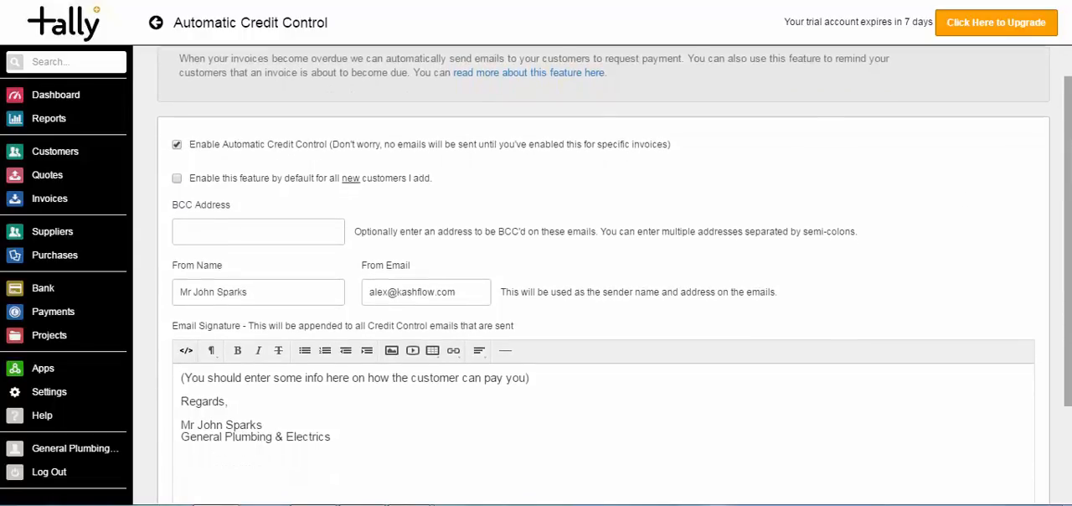
scroll(1070, 159, down, 2)
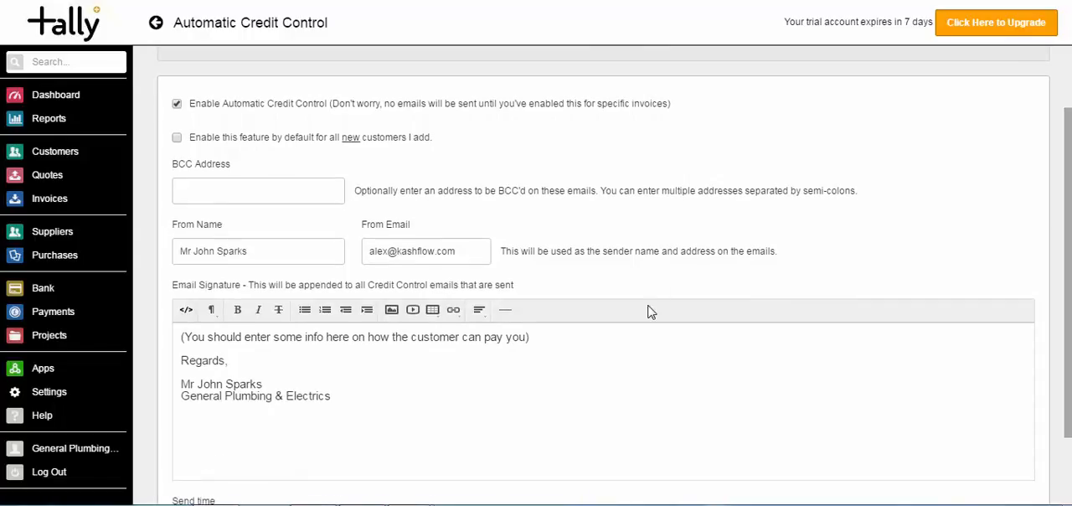
click(230, 195)
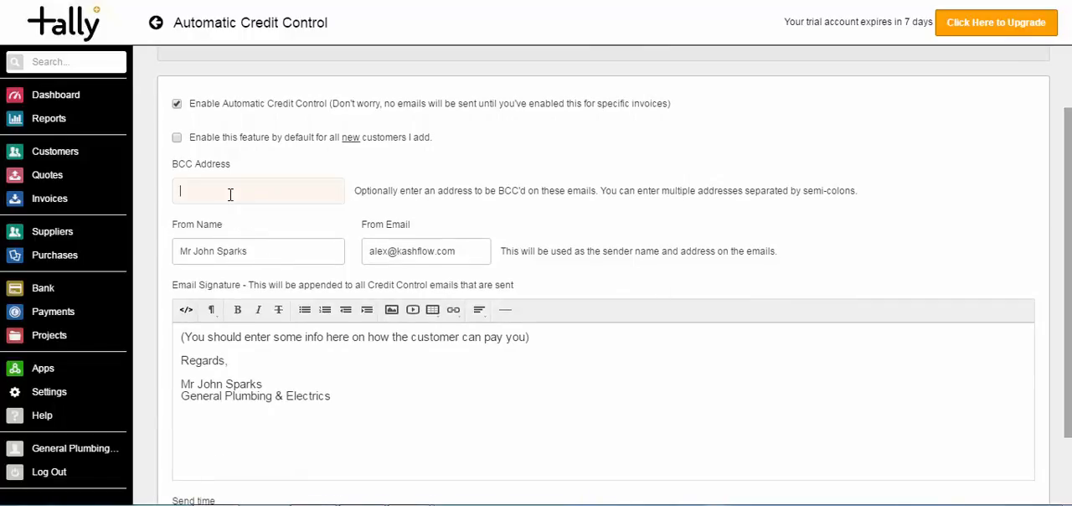
click(259, 250)
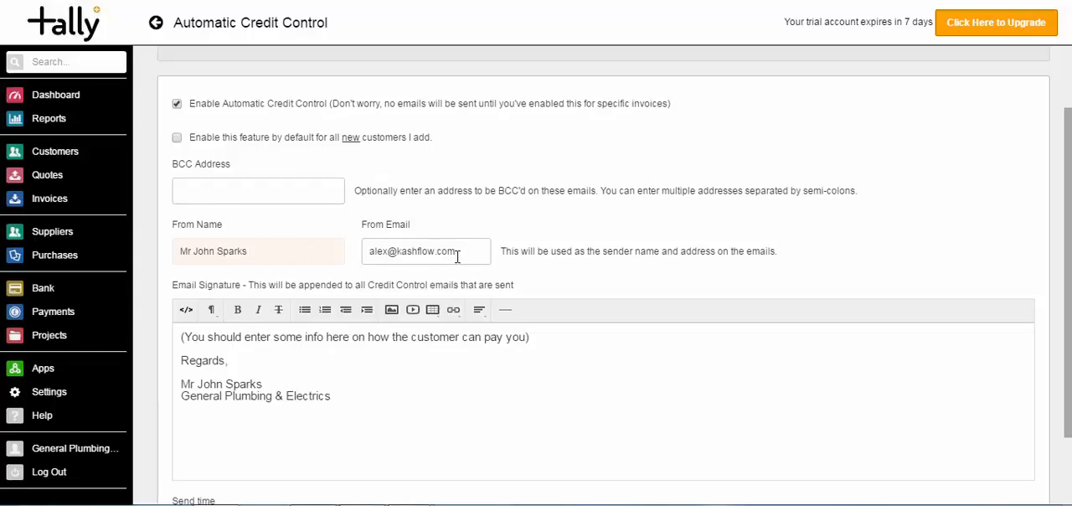
drag(457, 256, 350, 248)
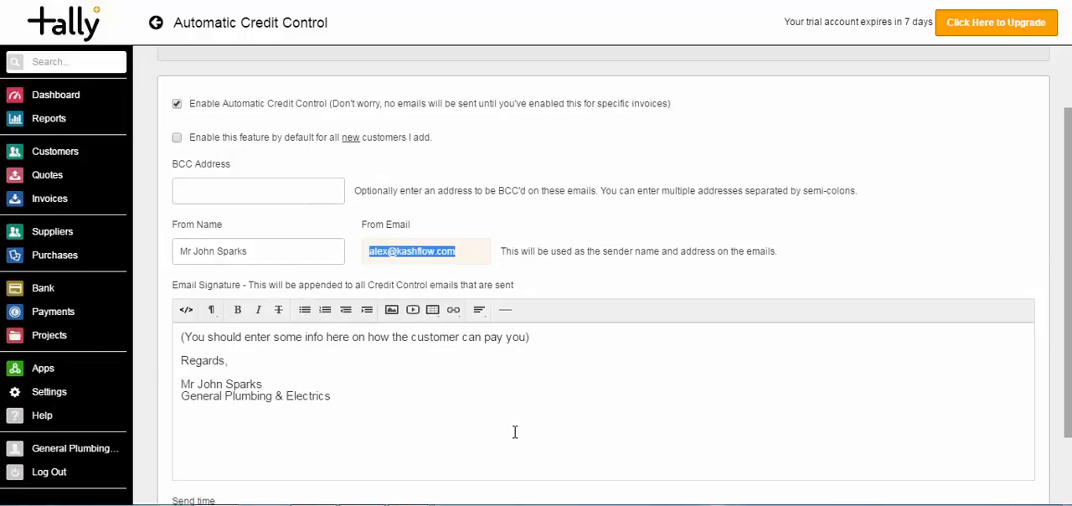
scroll(770, 398, down, 1)
click(697, 438)
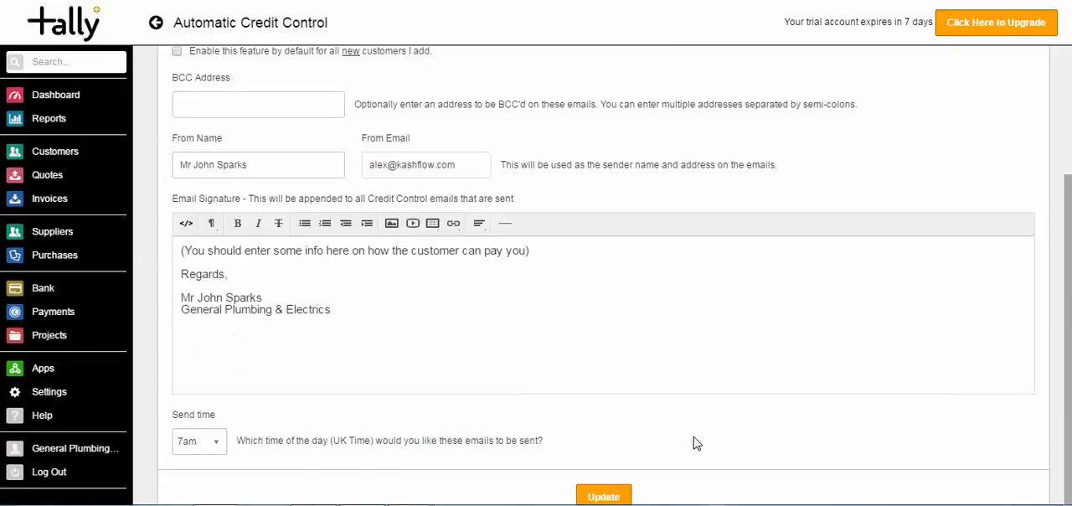
scroll(694, 437, down, 1)
scroll(694, 437, down, 2)
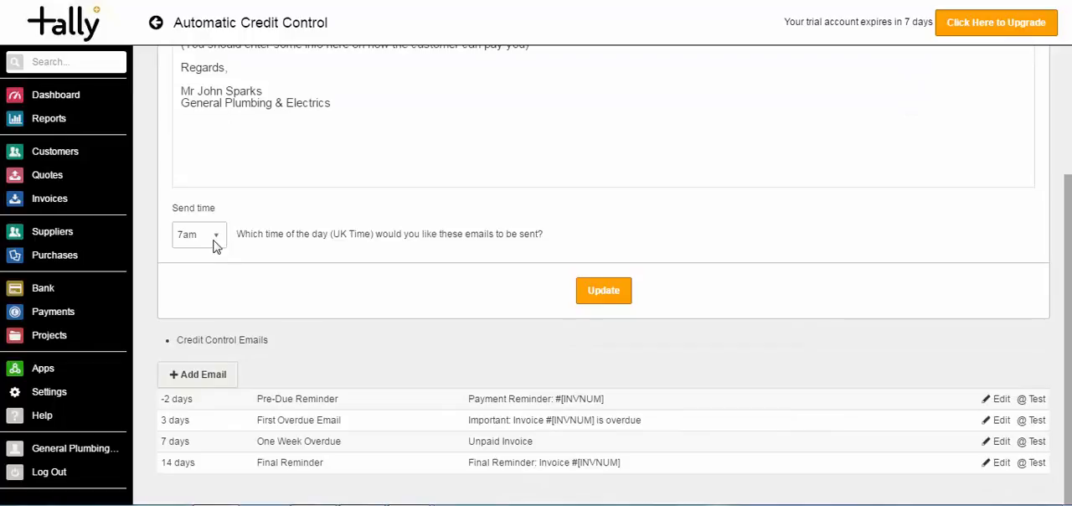
click(217, 240)
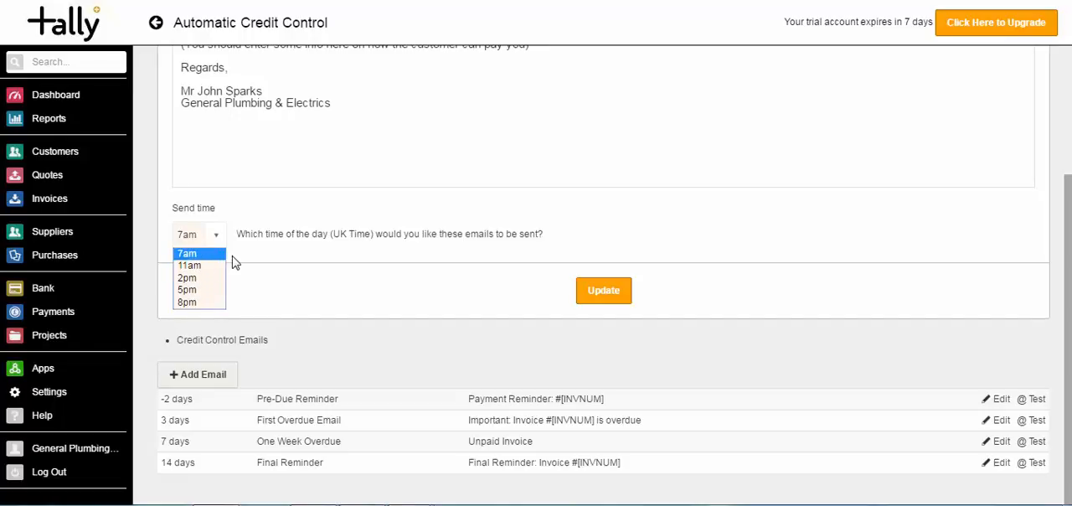
click(271, 251)
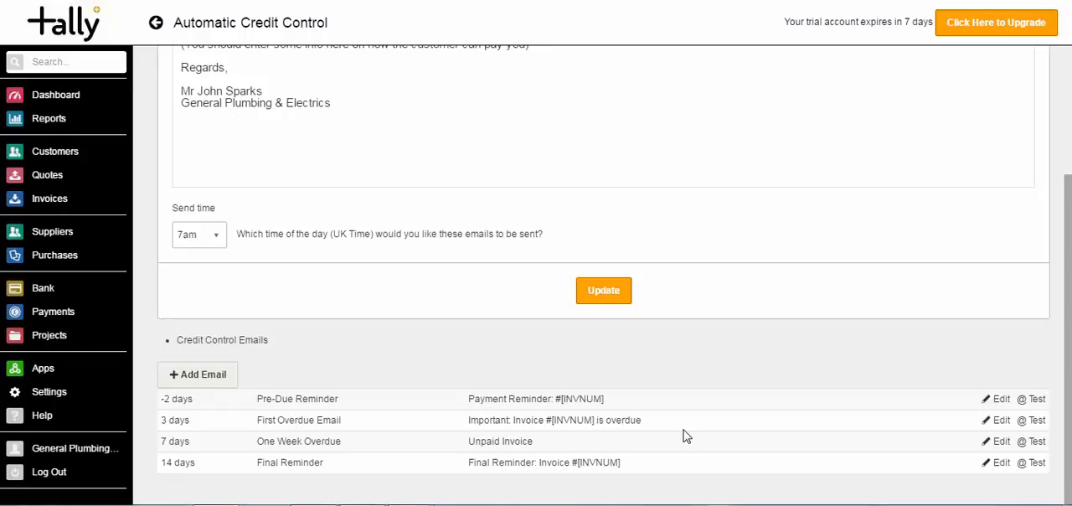
Set the First Overdue Email to send 14 days after the invoice due date, and save the template and credit control settings
click(1001, 421)
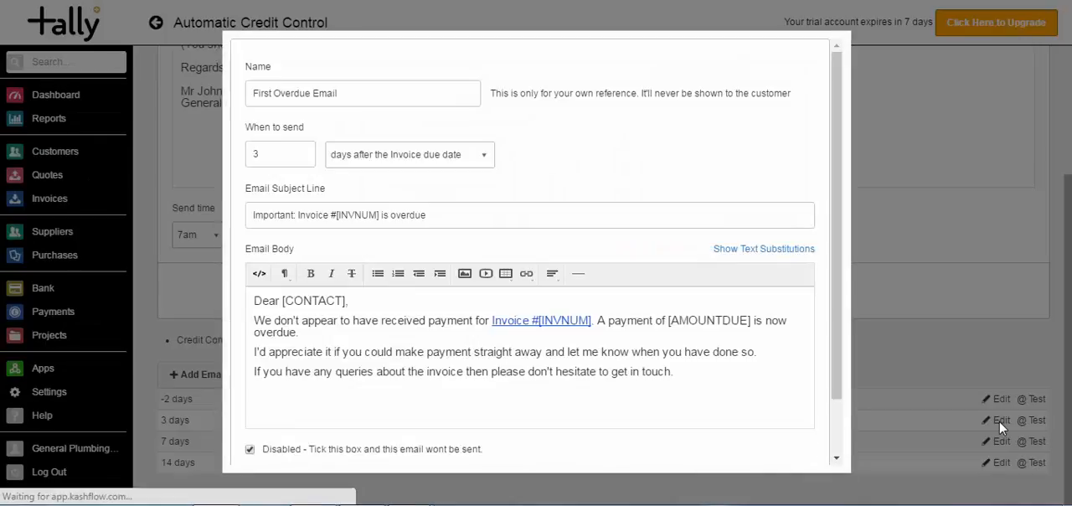
click(301, 149)
click(303, 148)
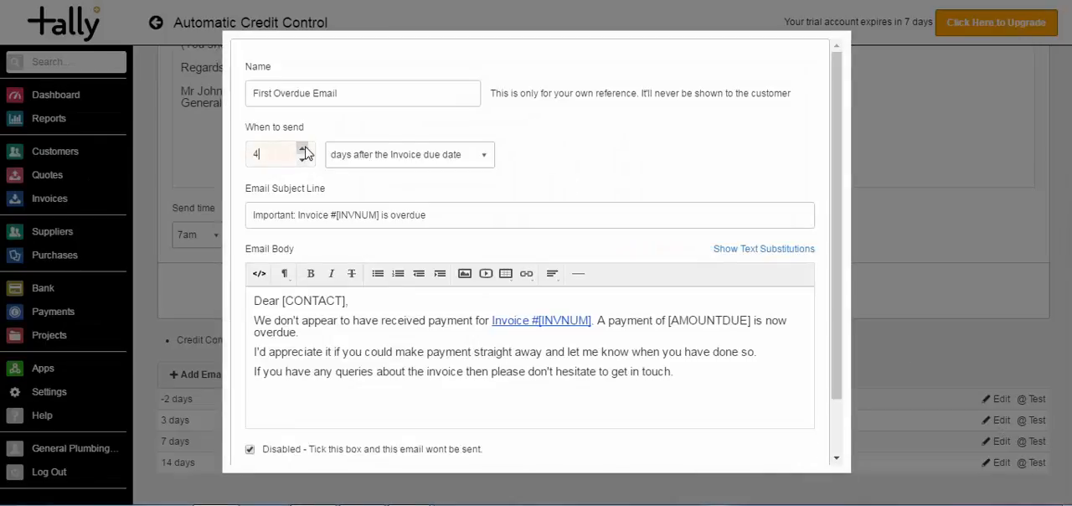
click(305, 147)
click(305, 147)
click(305, 148)
click(305, 147)
click(304, 148)
click(304, 147)
click(302, 147)
click(302, 147)
click(303, 148)
click(303, 148)
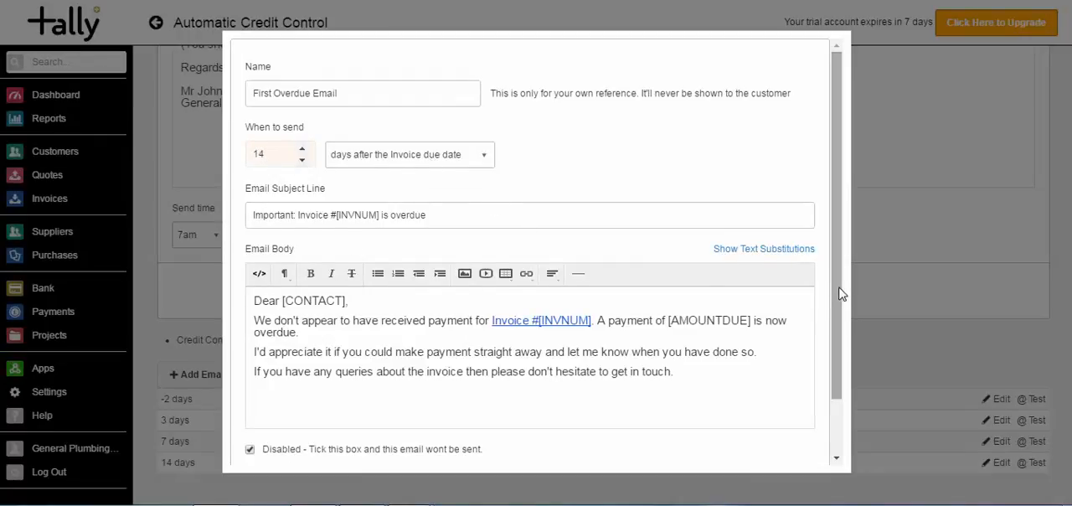
scroll(837, 294, down, 2)
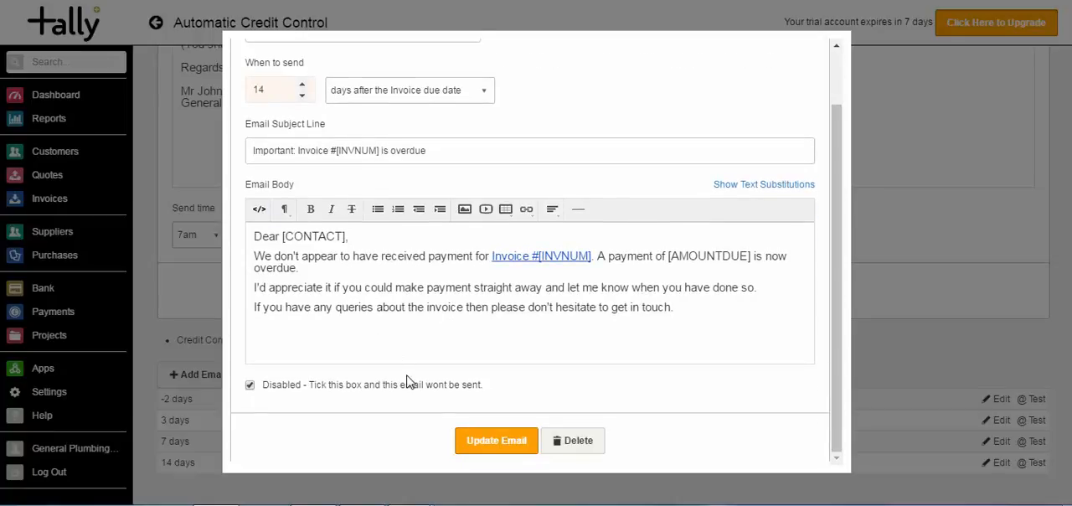
click(482, 445)
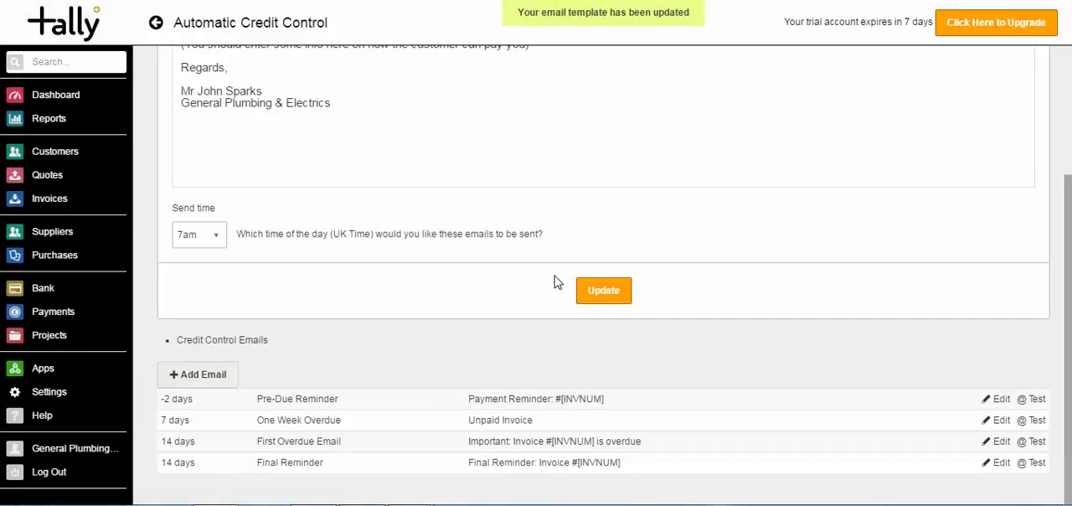
click(595, 293)
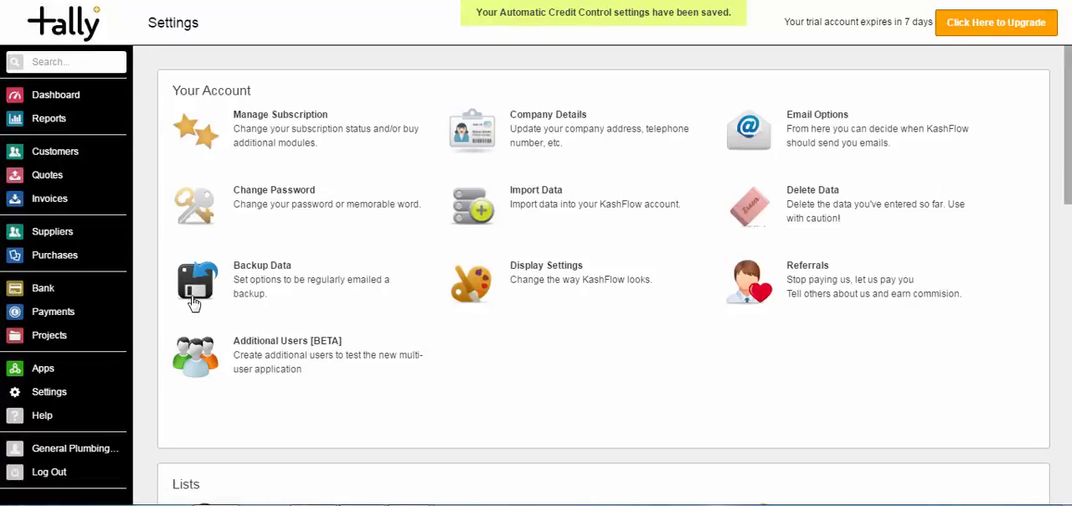
Enable Credit Control on newly created invoices in the options of customer 5 POINTS STORE and update the record
click(56, 157)
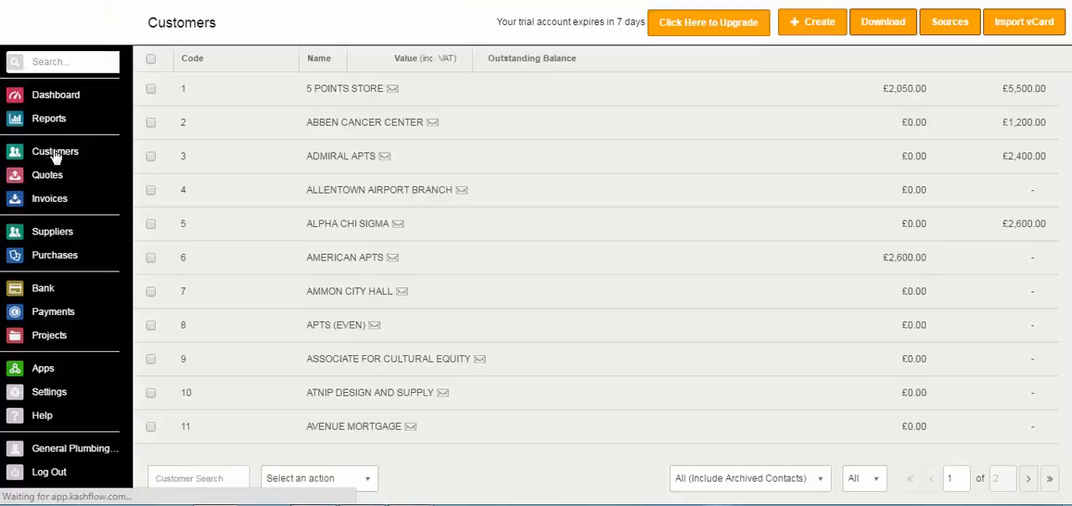
click(531, 98)
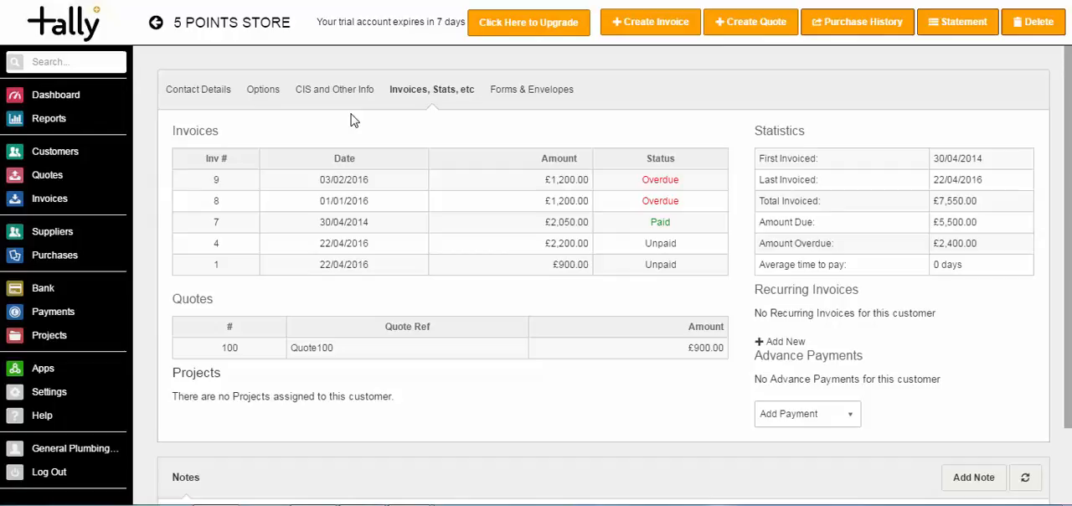
click(263, 91)
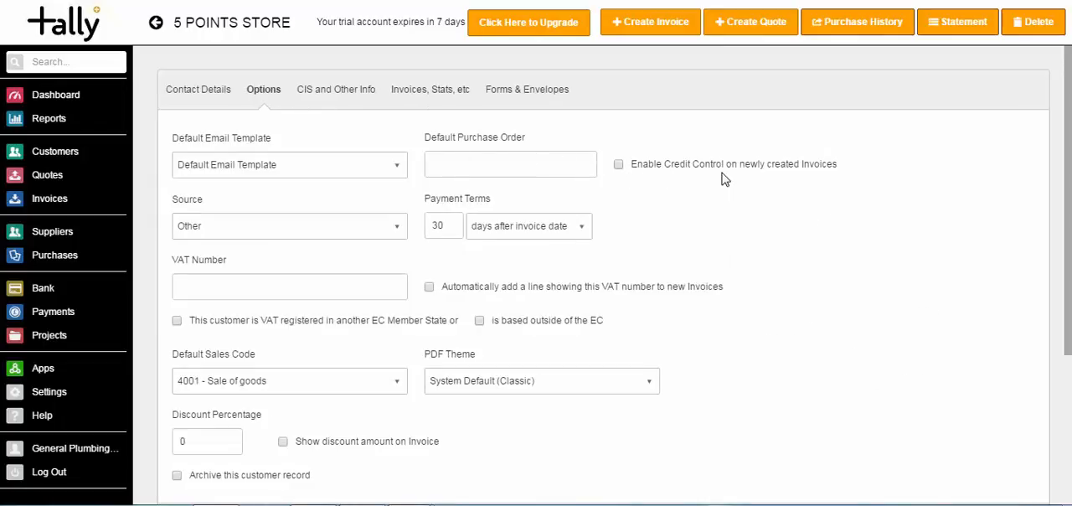
click(618, 165)
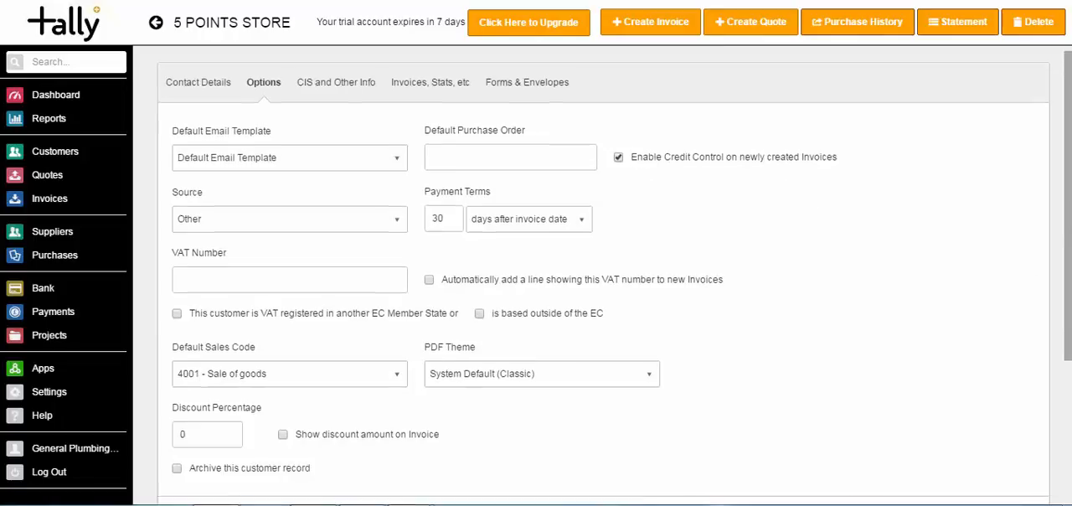
scroll(1033, 271, down, 3)
click(603, 344)
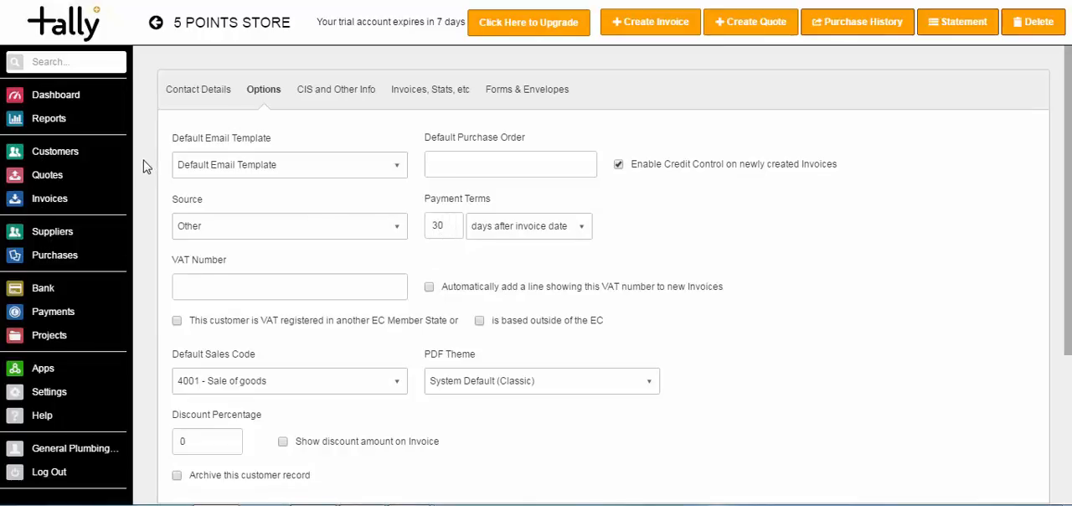
Create a new invoice for customer ABBEN CANCER CENTER with Automatic Credit Control enabled
click(55, 201)
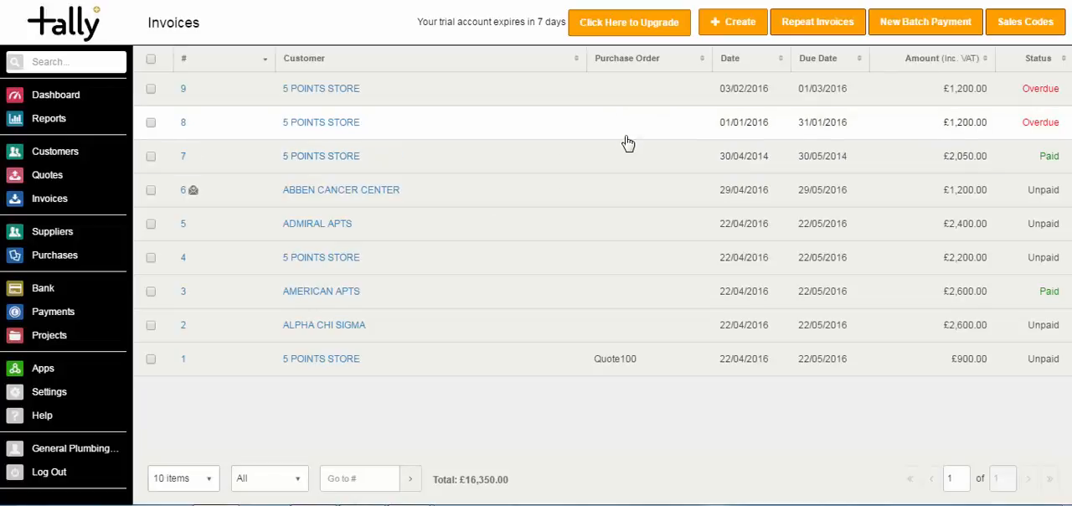
click(736, 24)
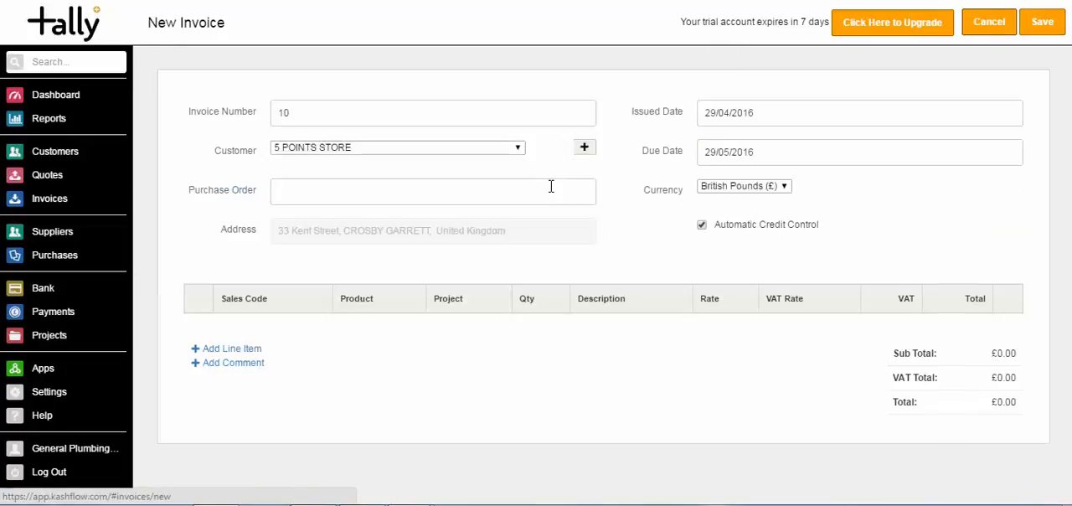
click(424, 161)
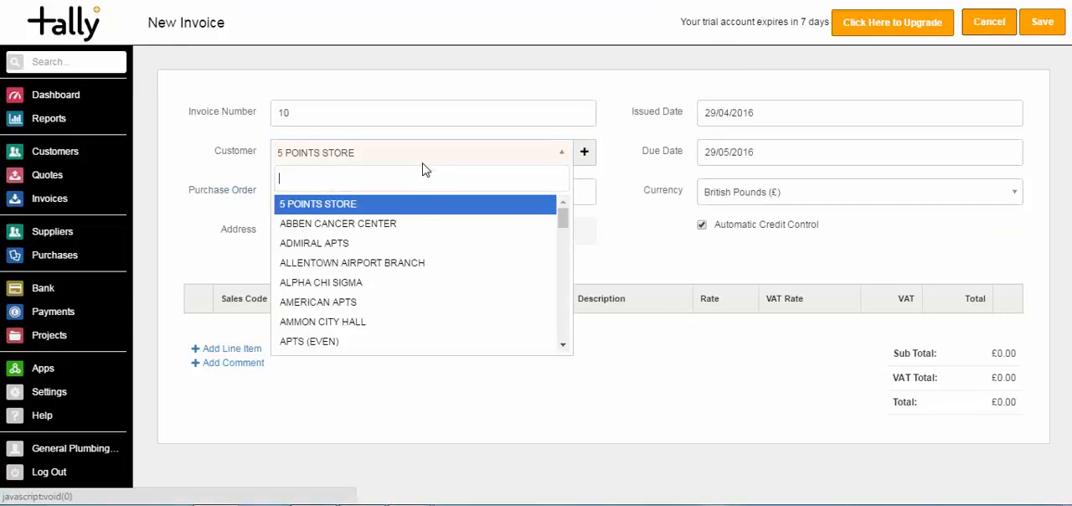
click(421, 224)
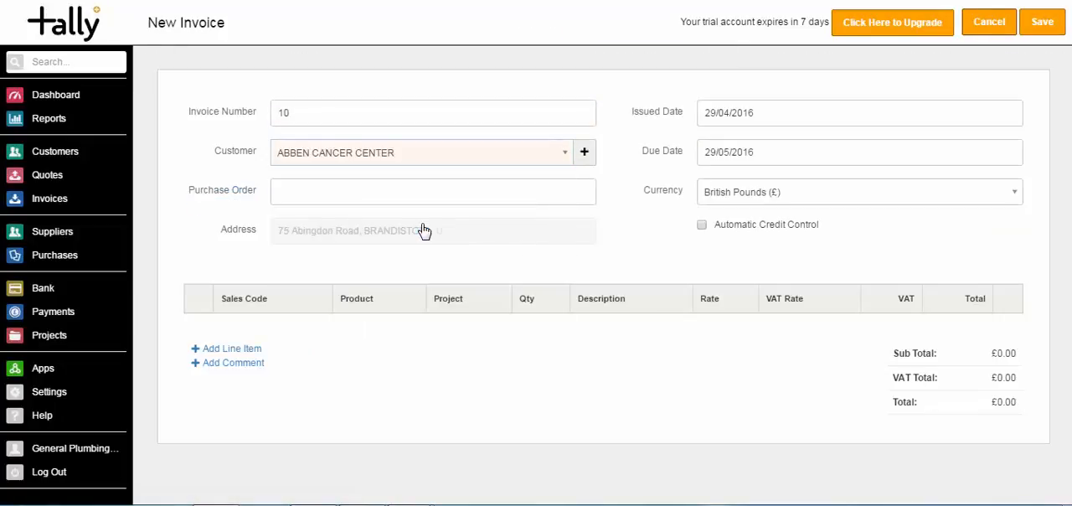
click(702, 227)
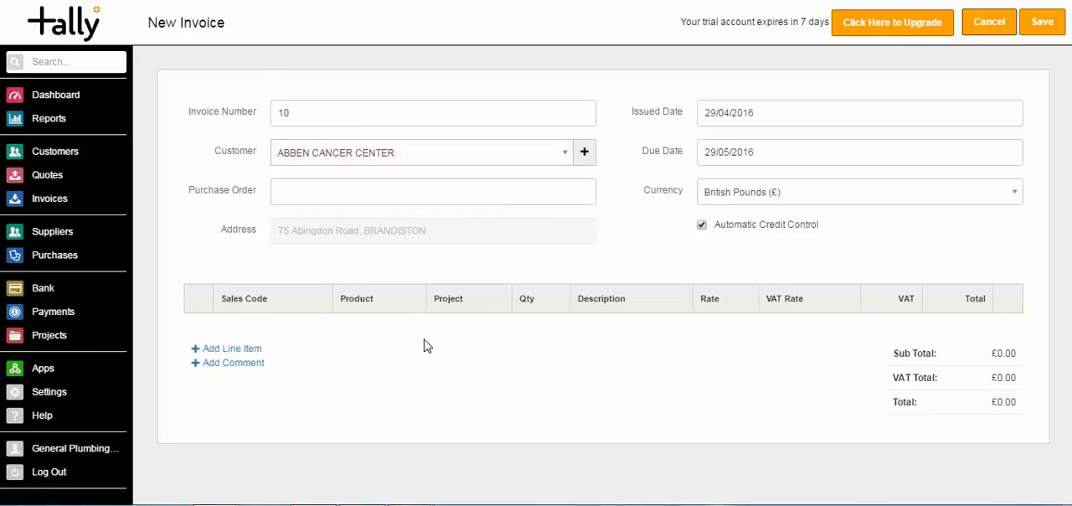
Add a line item with a rate of 10000 to the invoice, save it and return to the invoice list
click(253, 351)
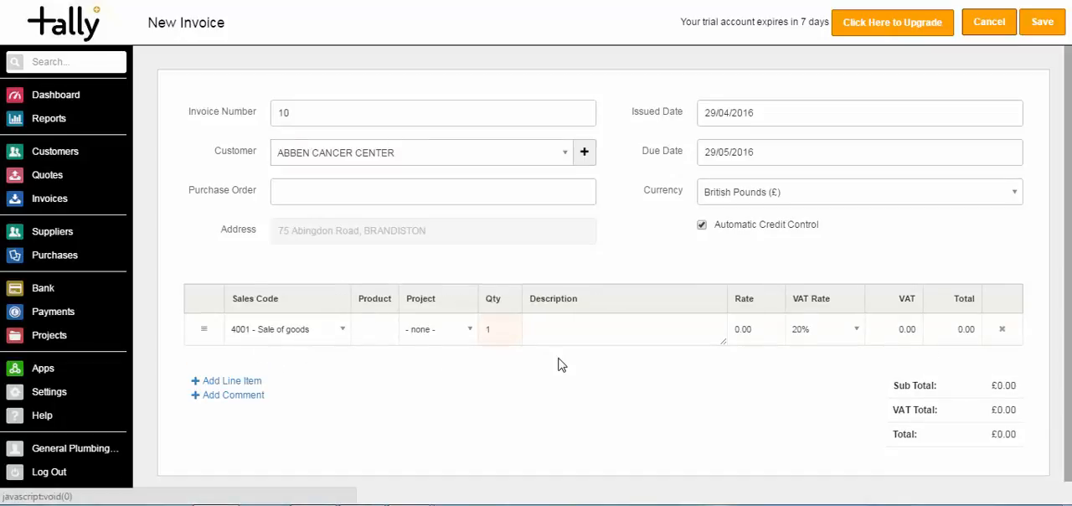
click(756, 329)
text(10000)
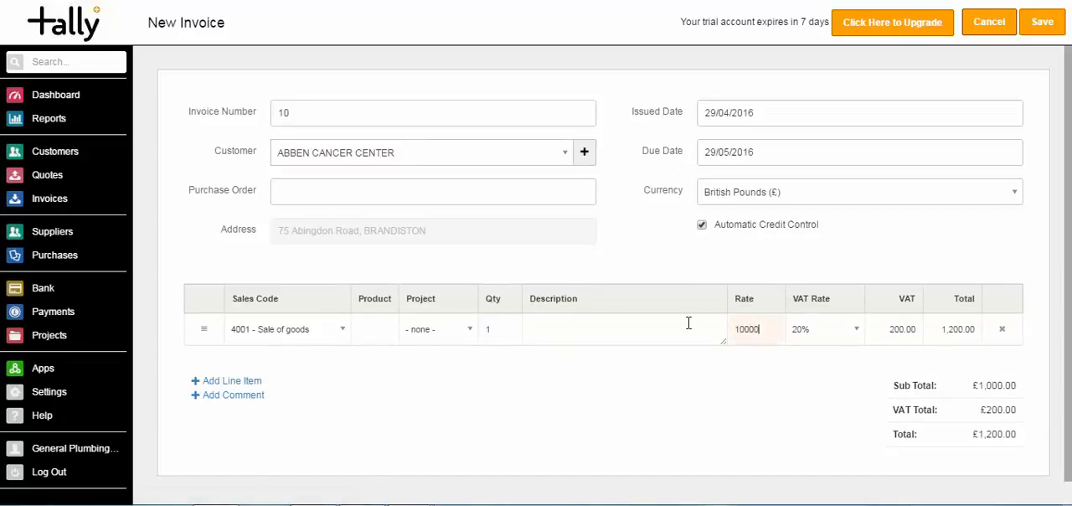
key(Tab)
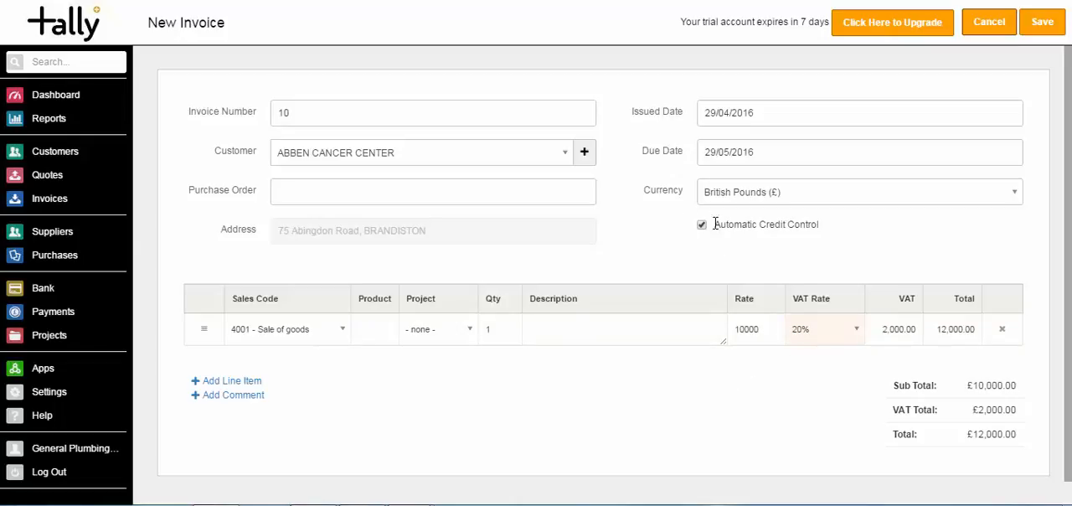
click(1041, 23)
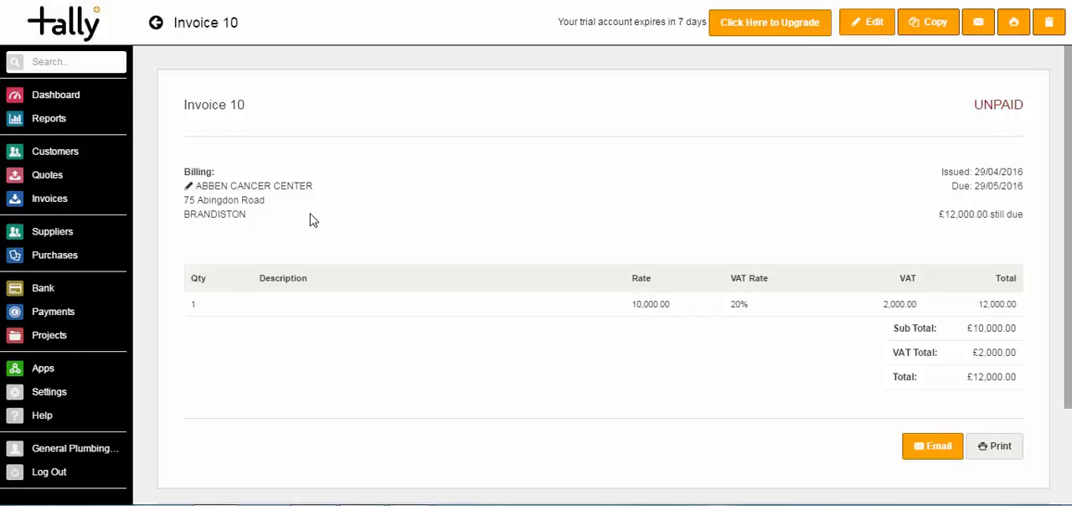
click(39, 200)
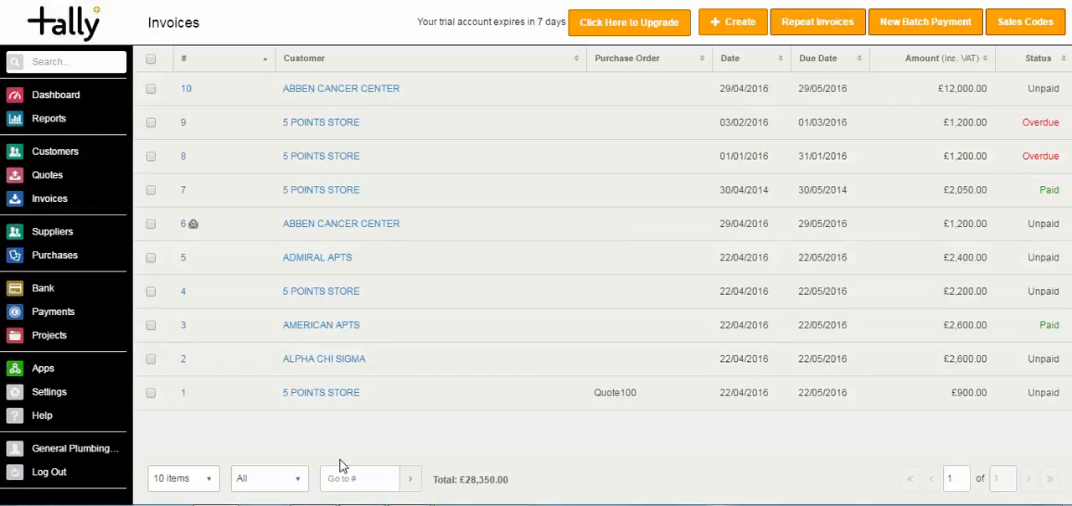
Filter the invoice list to overdue invoices and open invoice 9 for 5 POINTS STORE
click(295, 482)
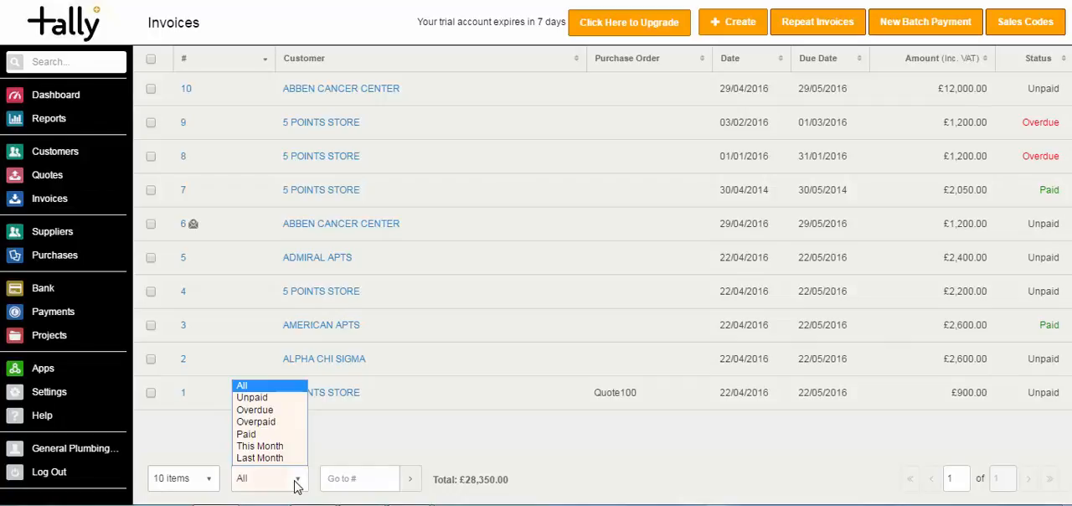
click(272, 410)
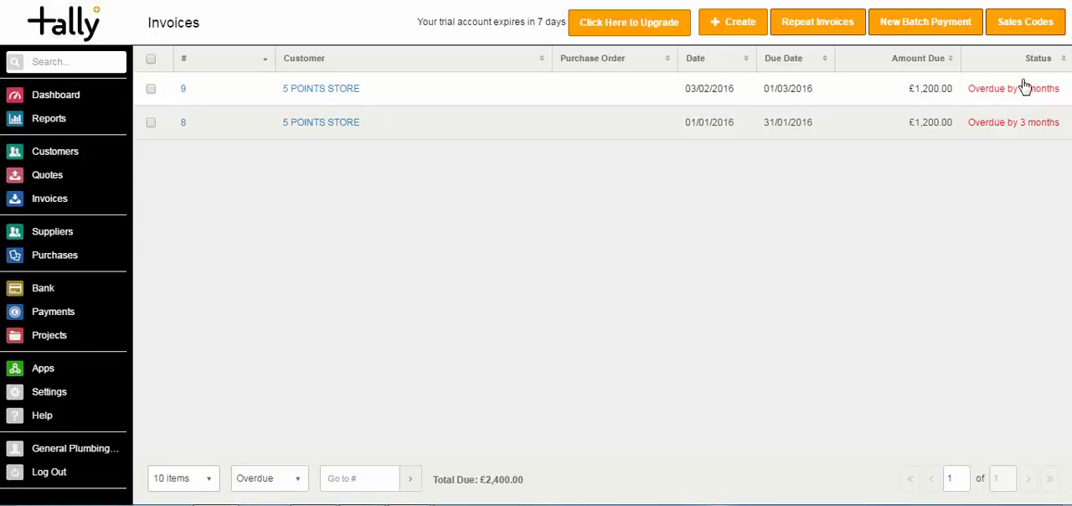
click(653, 98)
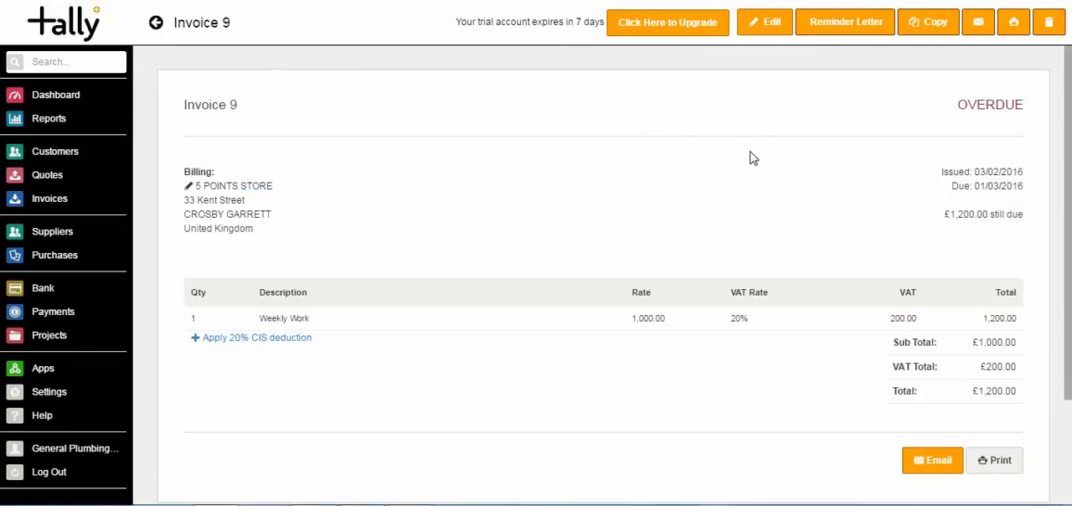
Create the 1st Reminder Letter for the overdue invoice, review its content and mark it as sent
click(846, 25)
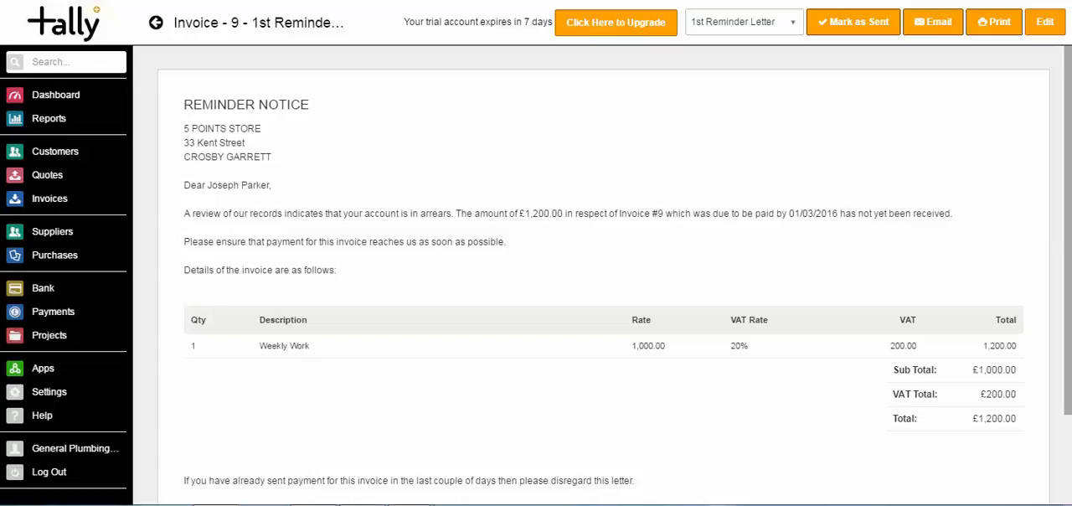
drag(1069, 222, 1069, 261)
scroll(913, 331, down, 1)
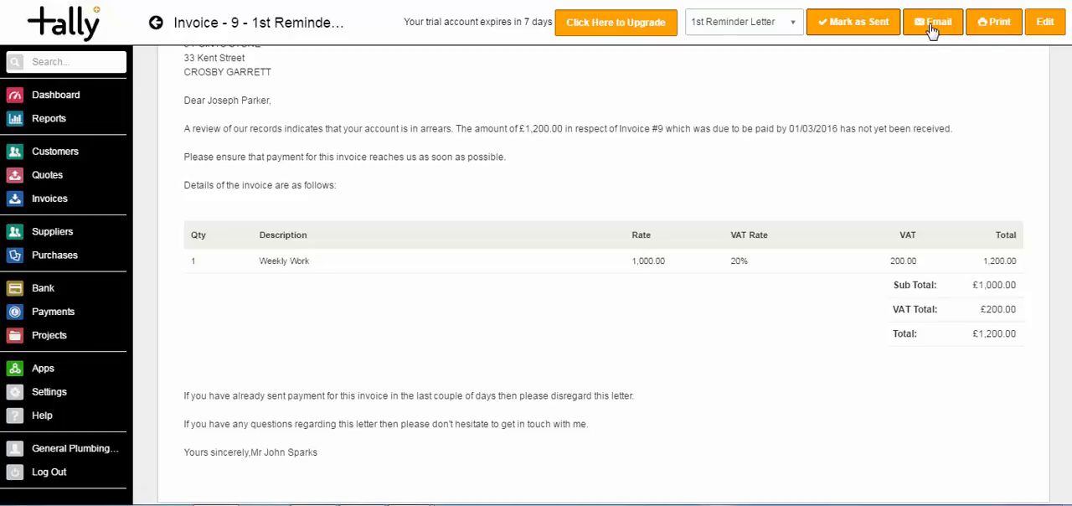
click(886, 30)
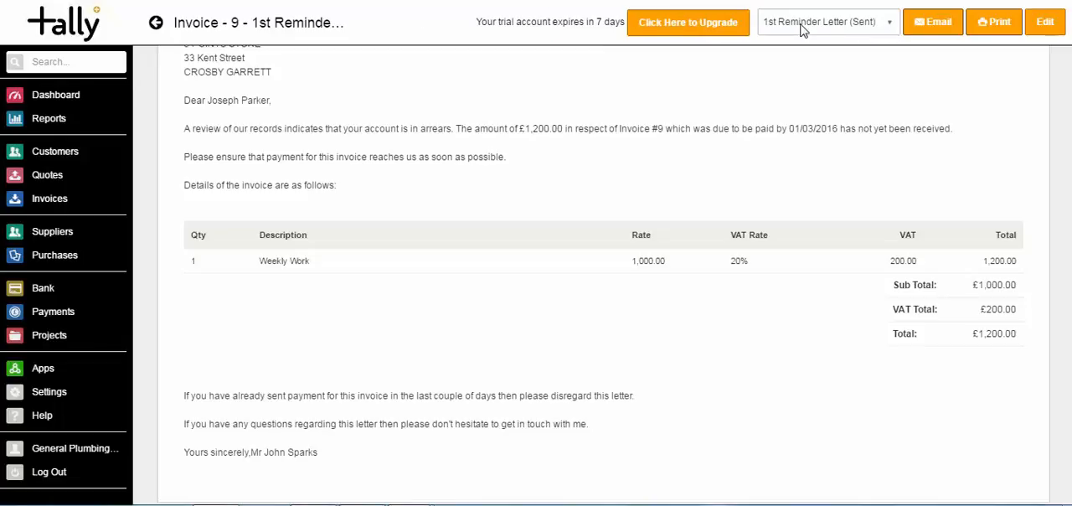
Look through the available reminder letters and the 1st Reminder Letter's editable text with its substitution codes, and finish editing
click(892, 26)
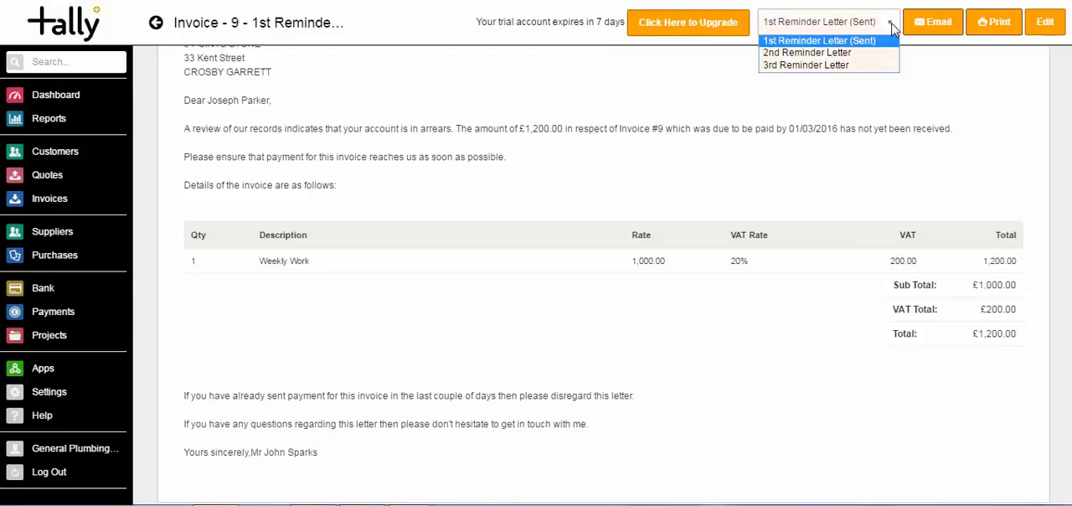
click(893, 26)
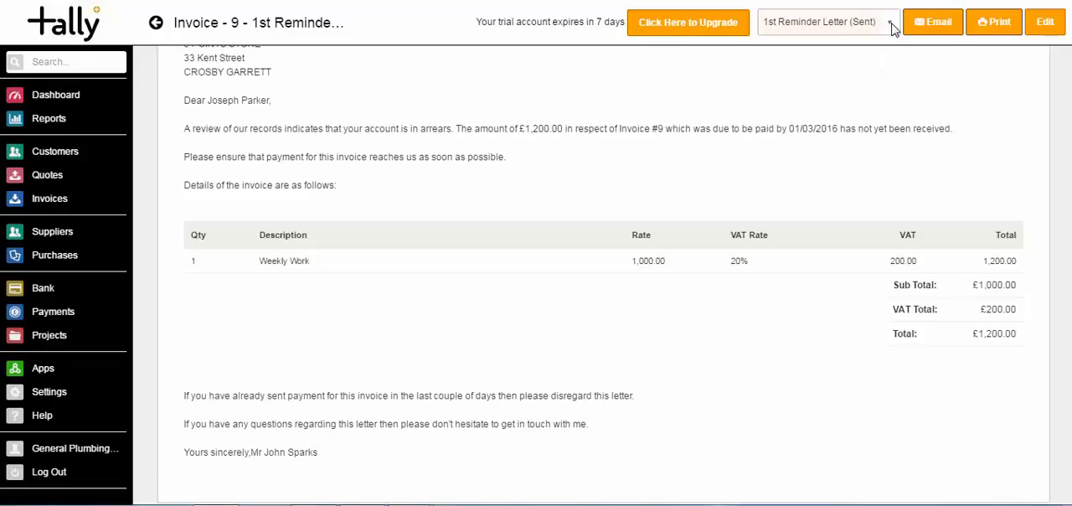
click(1047, 29)
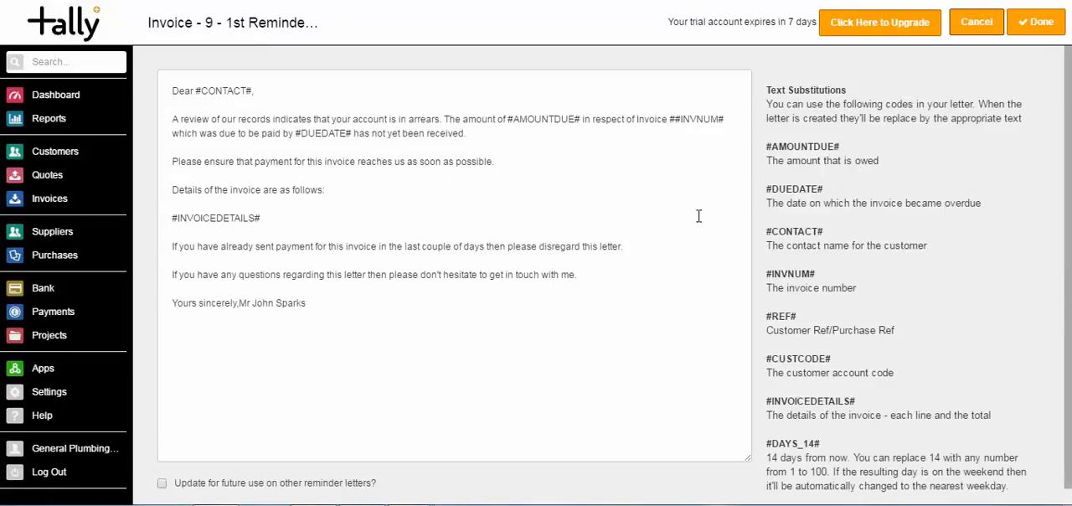
click(1032, 25)
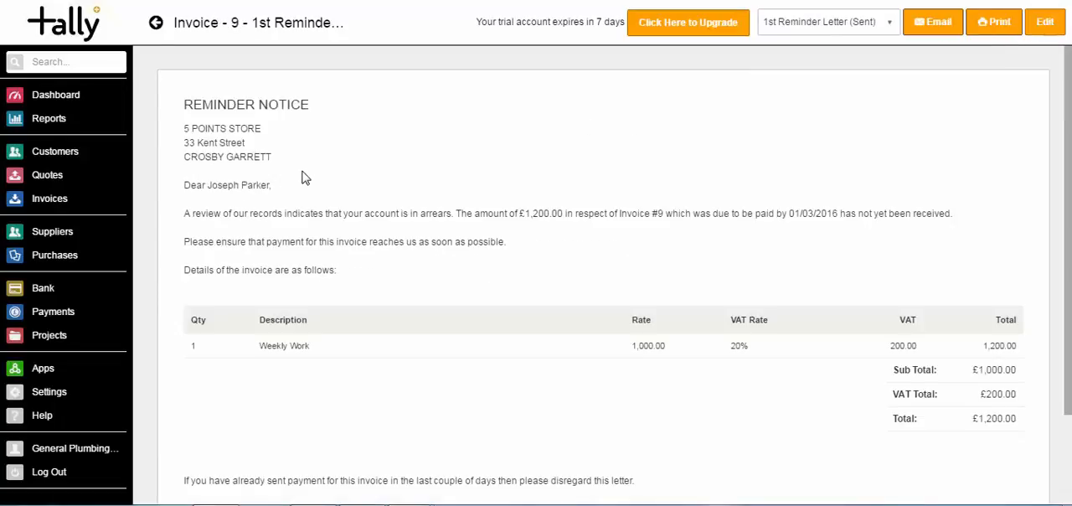
Return to invoice 9, view its notes for the record of the sent letter, and go to the dashboard
click(157, 24)
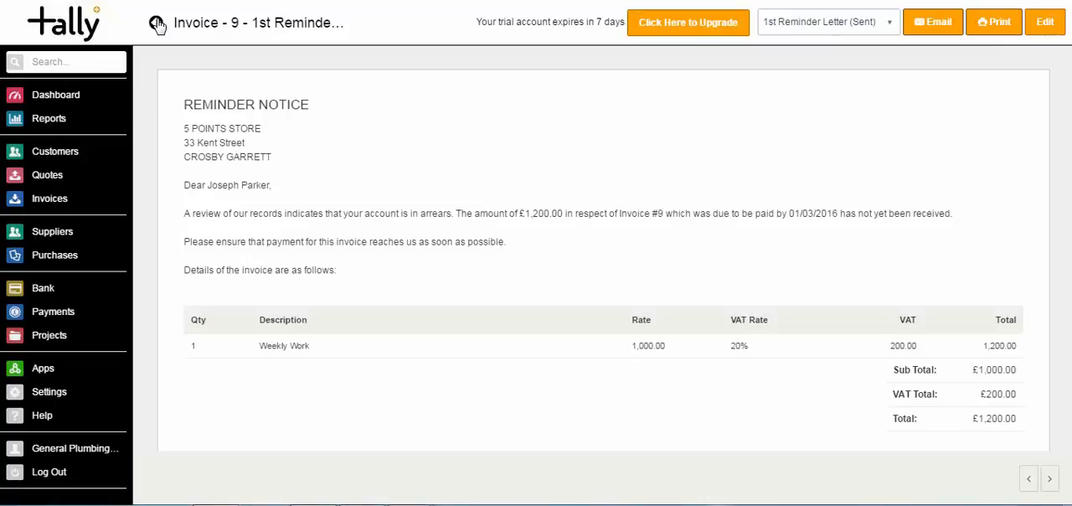
scroll(603, 276, down, 3)
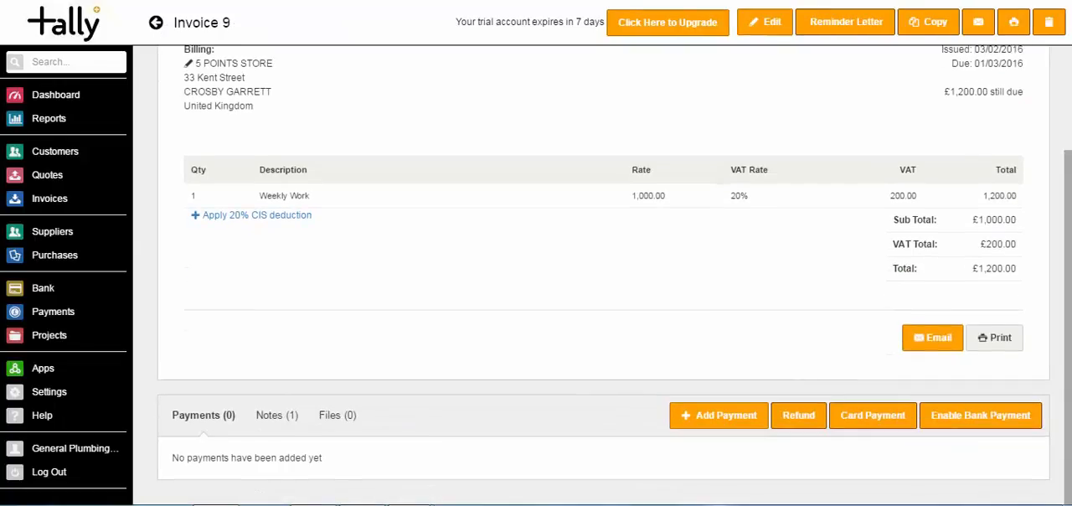
click(275, 418)
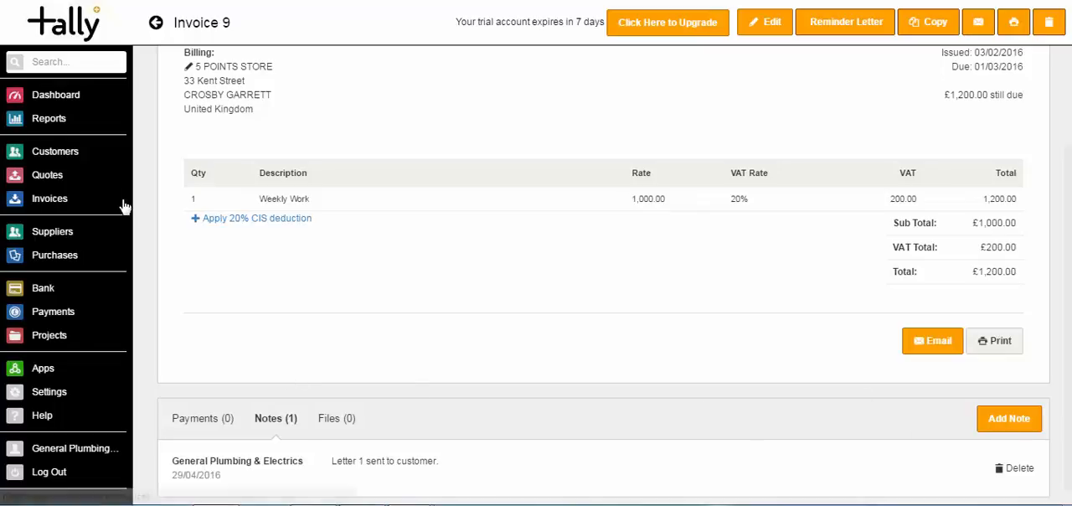
click(48, 93)
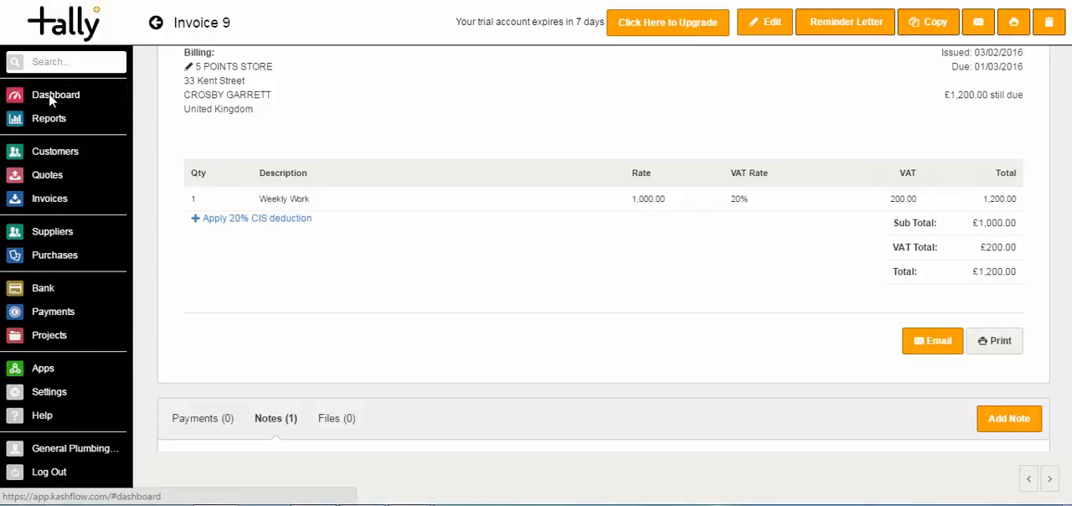